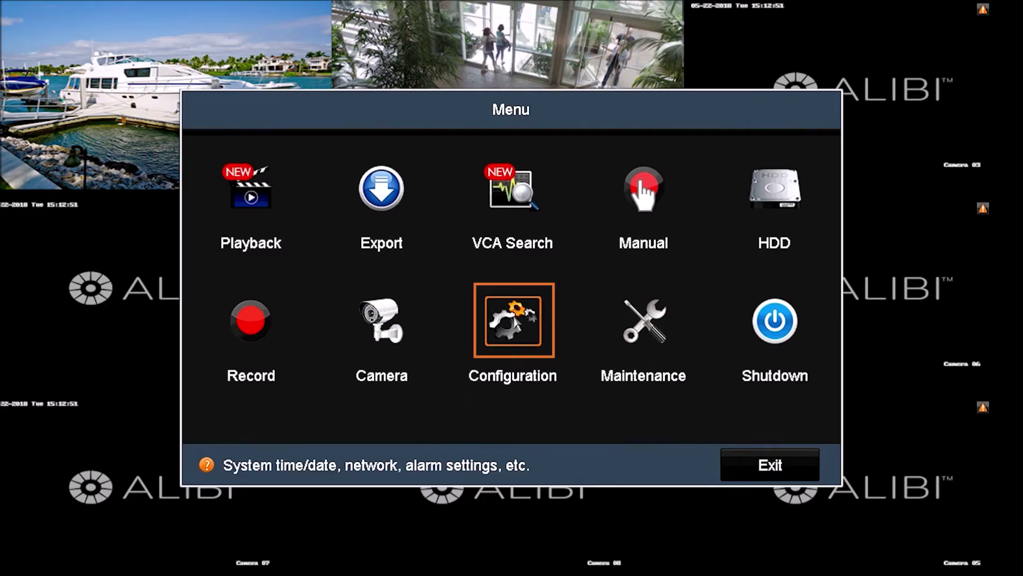
# Enable alarm input Local<-1 (lobby door) and tick trigger channel A2 in its action settings.
pyautogui.click(518, 312)
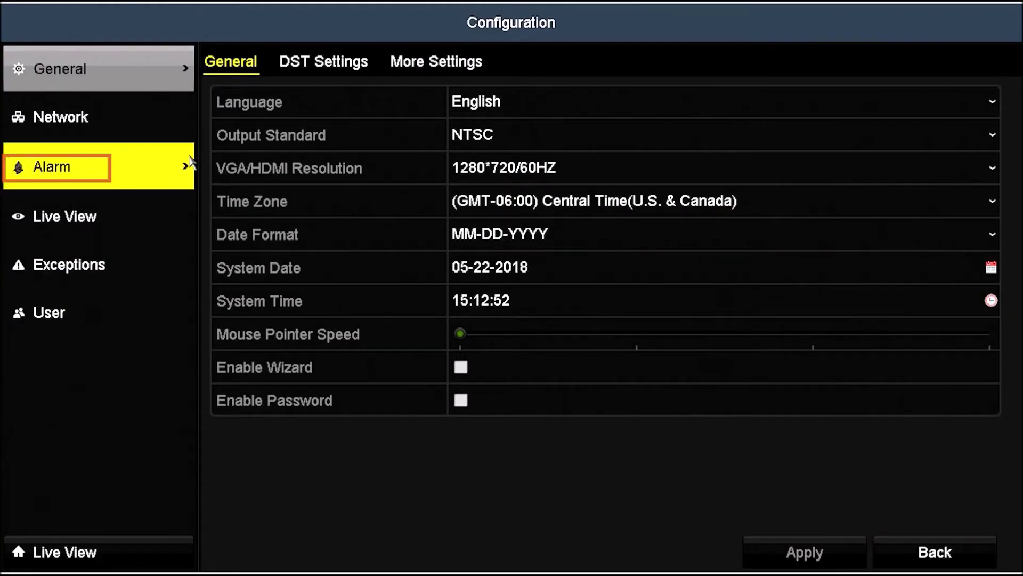
pyautogui.click(188, 165)
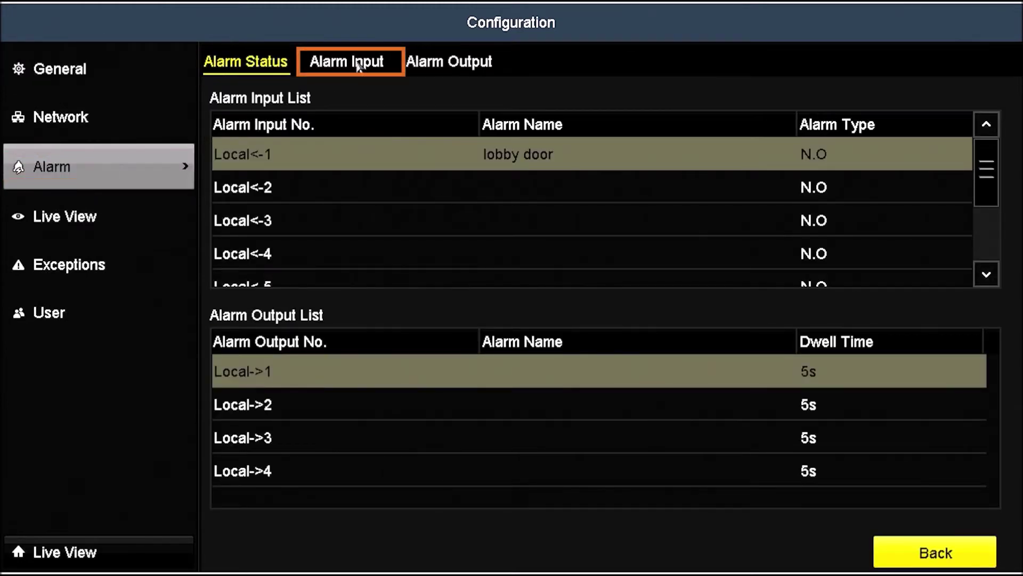
pyautogui.click(361, 65)
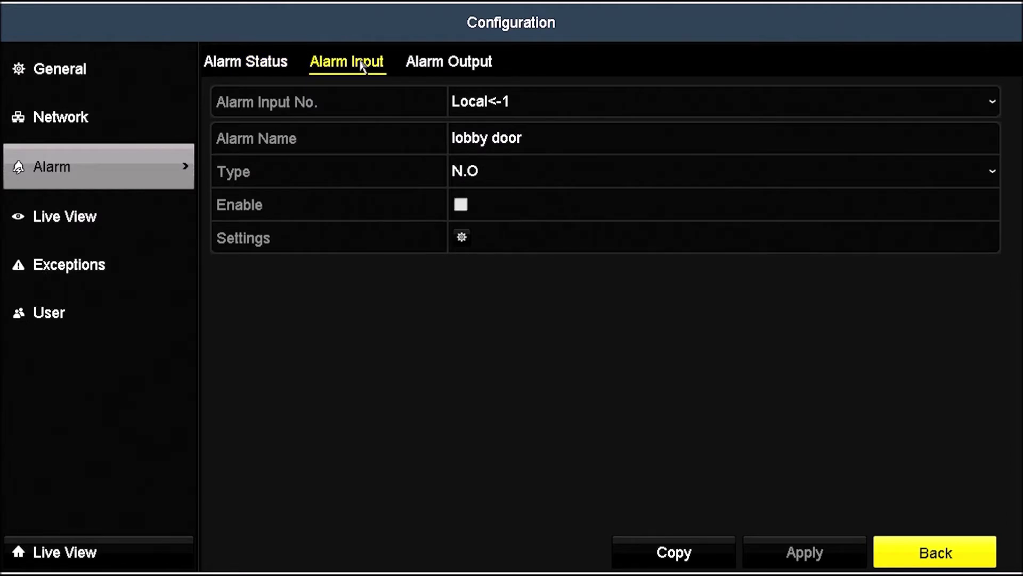
pyautogui.click(480, 101)
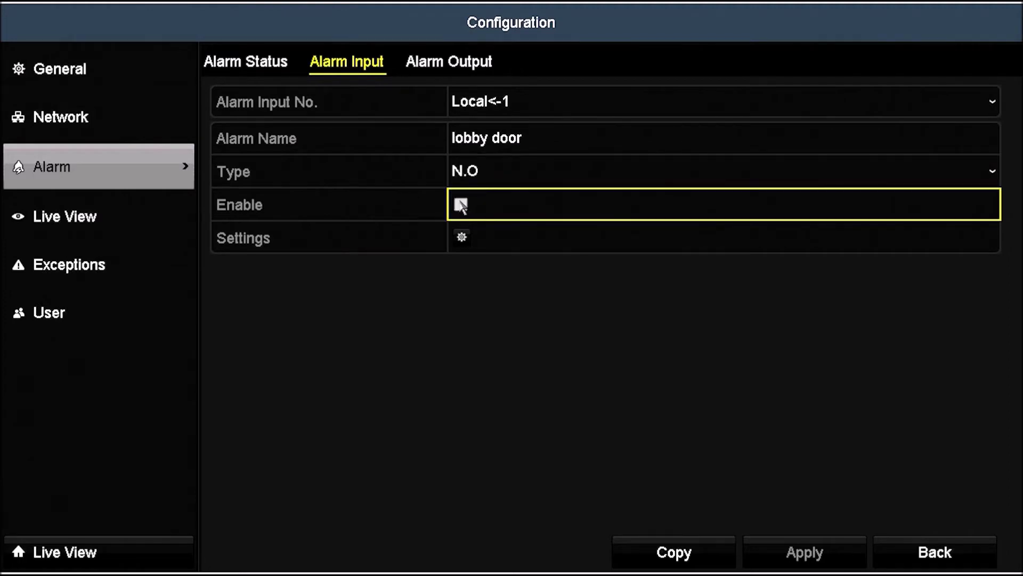
pyautogui.click(461, 205)
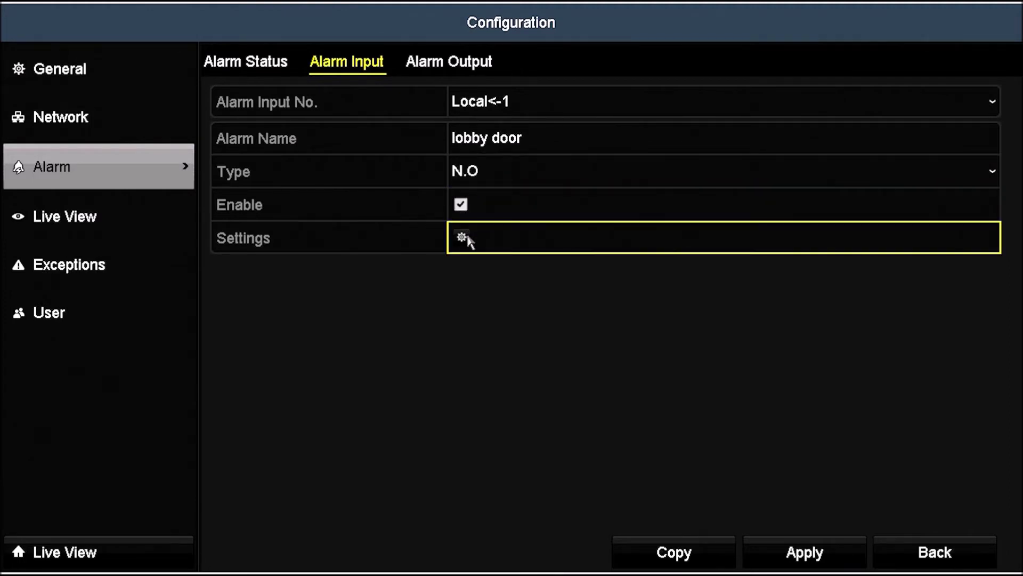
pyautogui.click(492, 241)
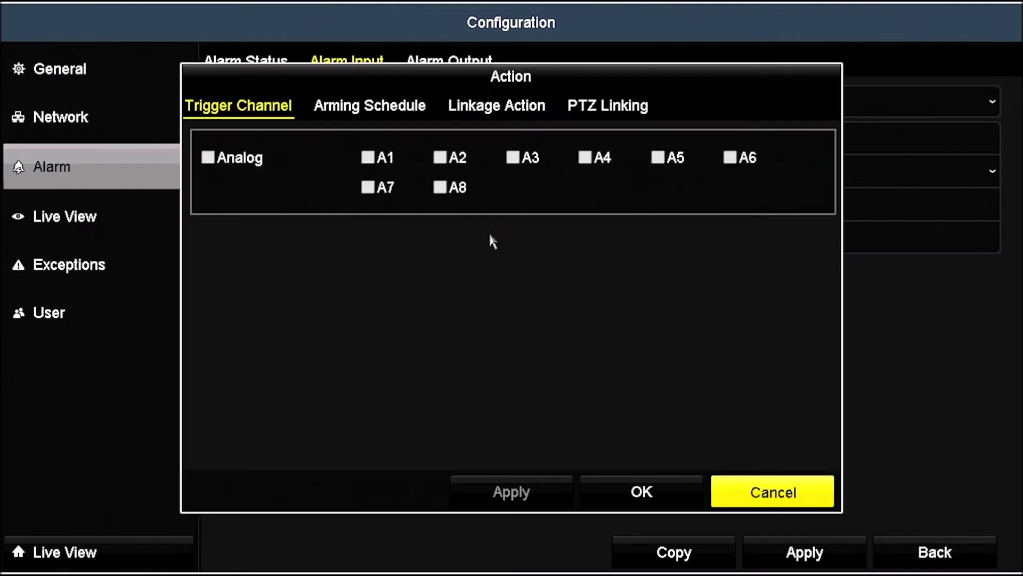
pyautogui.click(440, 159)
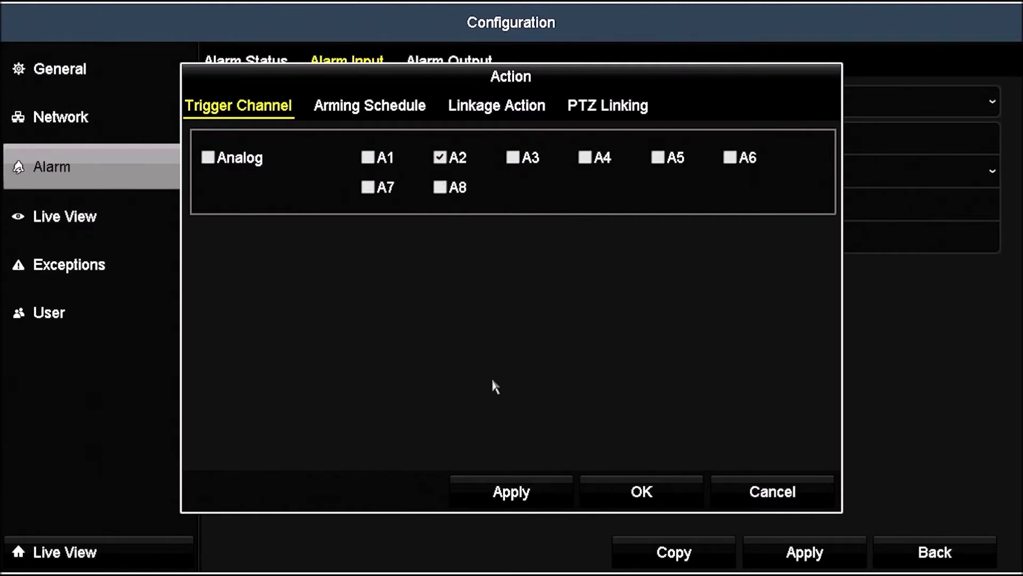
# Apply channel A2 and add the Notify Surveillance Center linkage to the lobby door alarm, then save.
pyautogui.click(520, 493)
pyautogui.click(403, 110)
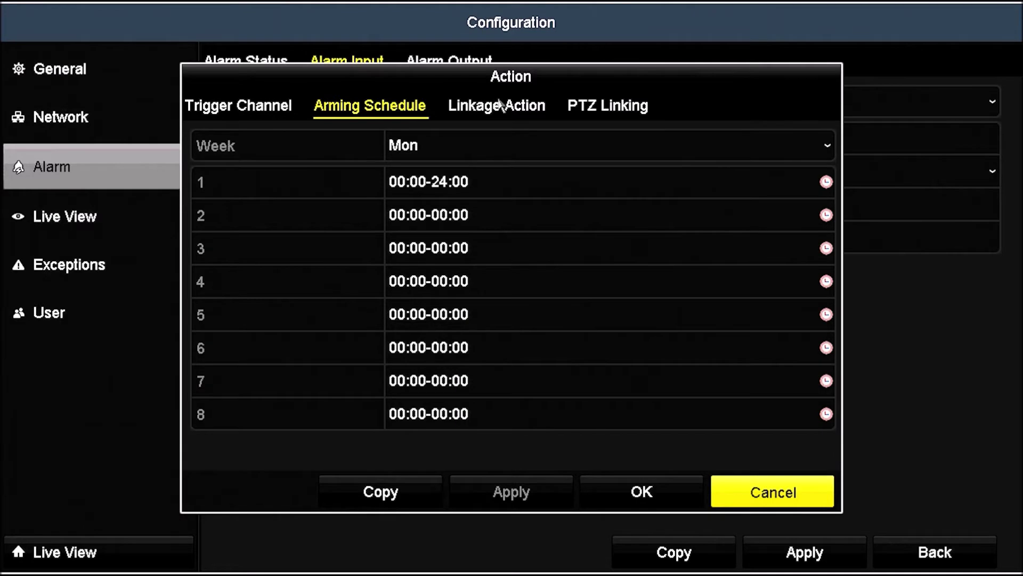
pyautogui.click(501, 106)
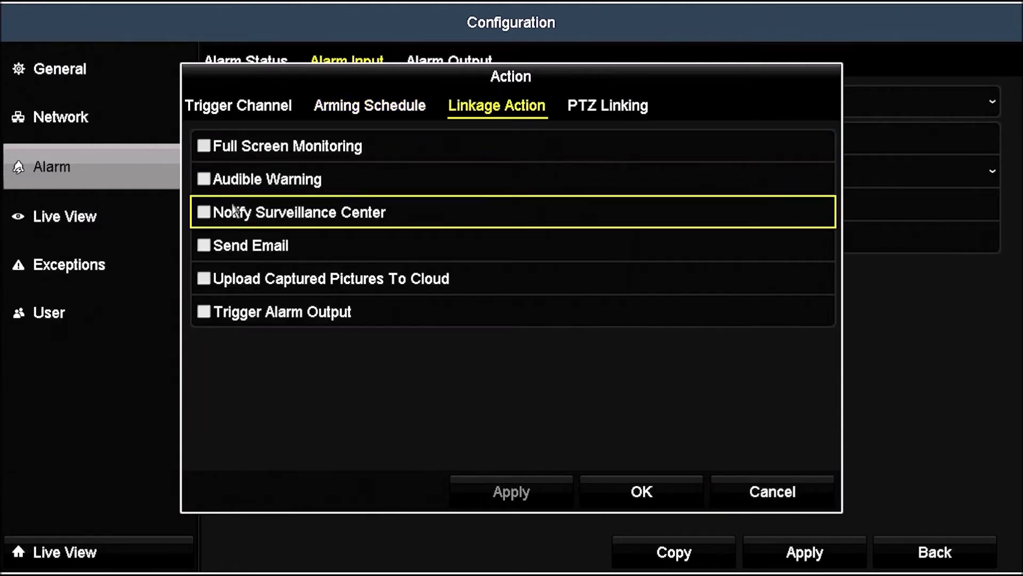
pyautogui.click(235, 210)
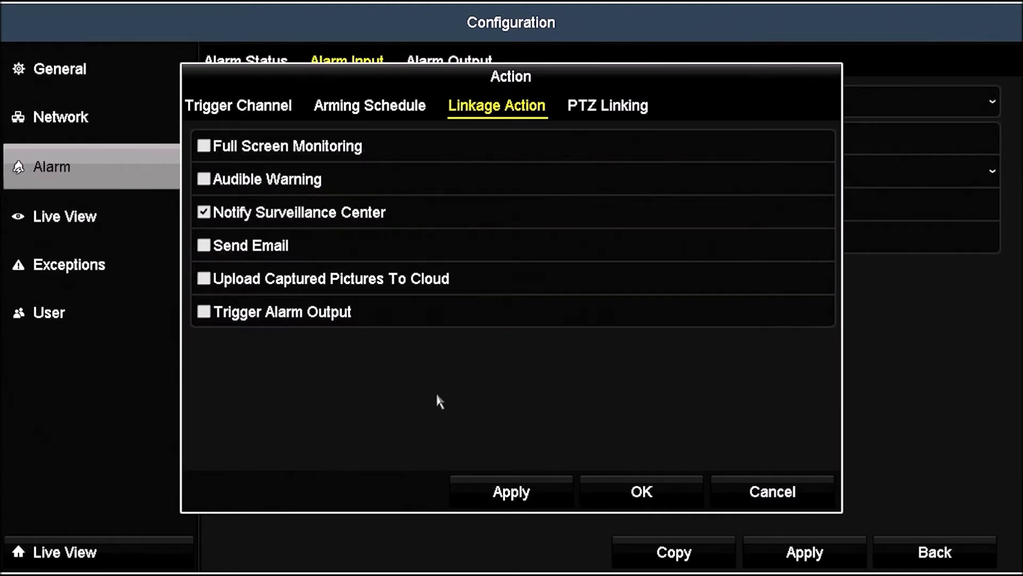
pyautogui.click(526, 504)
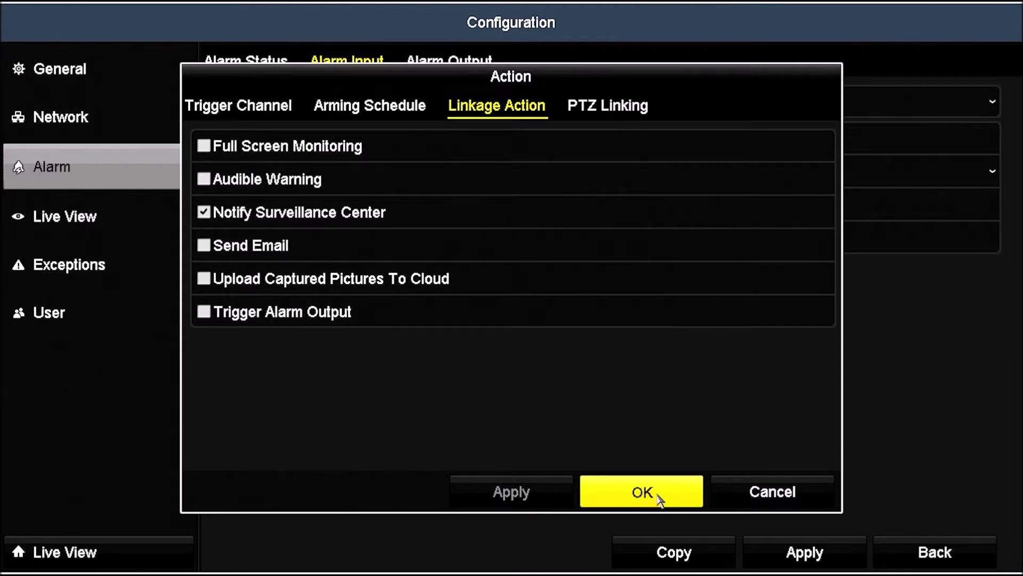
pyautogui.click(659, 499)
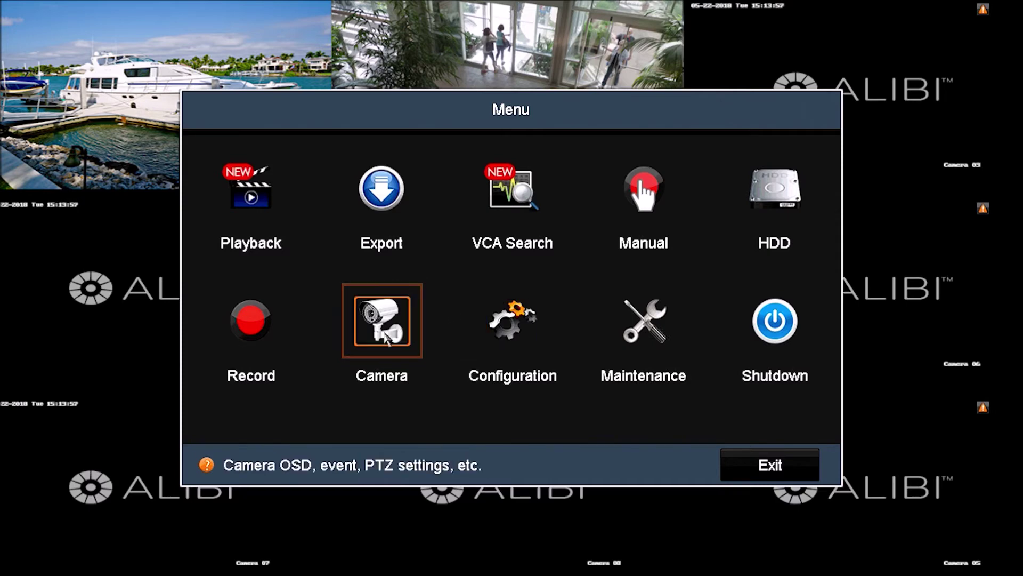
# Tick Enable Video Loss Alarm for [A1] Camera 01 on the Camera > Video Loss page.
pyautogui.click(408, 333)
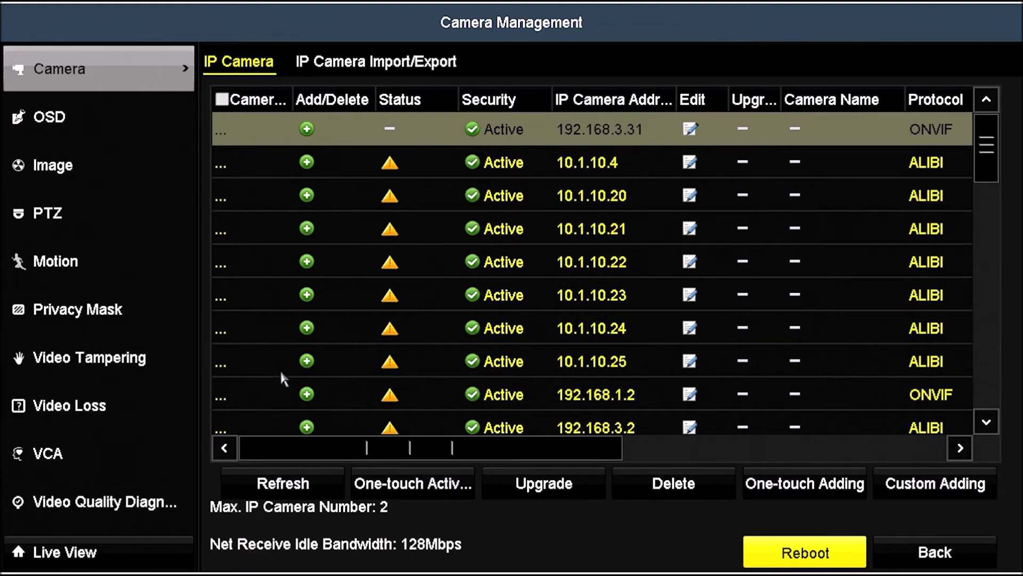
pyautogui.click(155, 408)
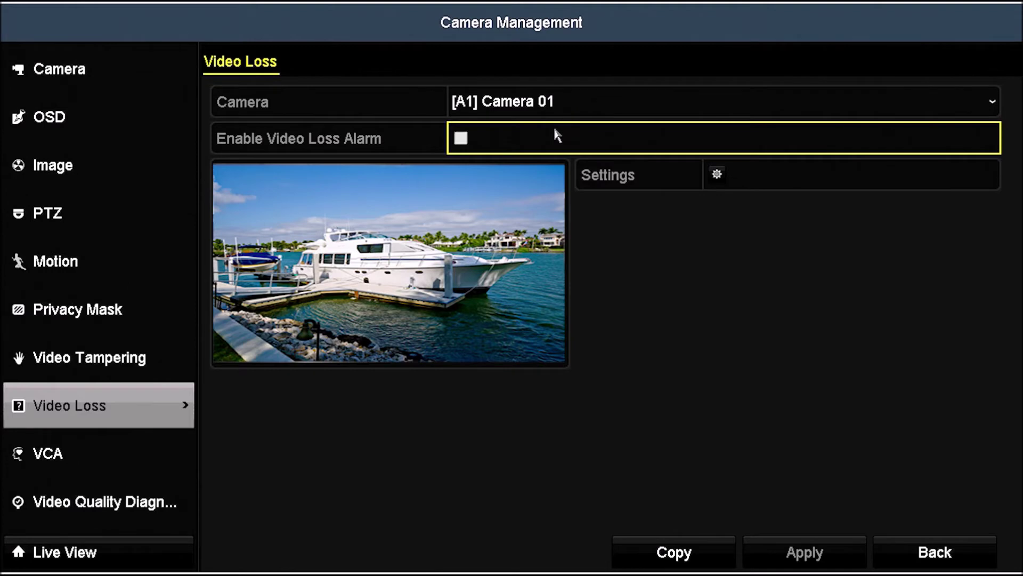
pyautogui.click(462, 137)
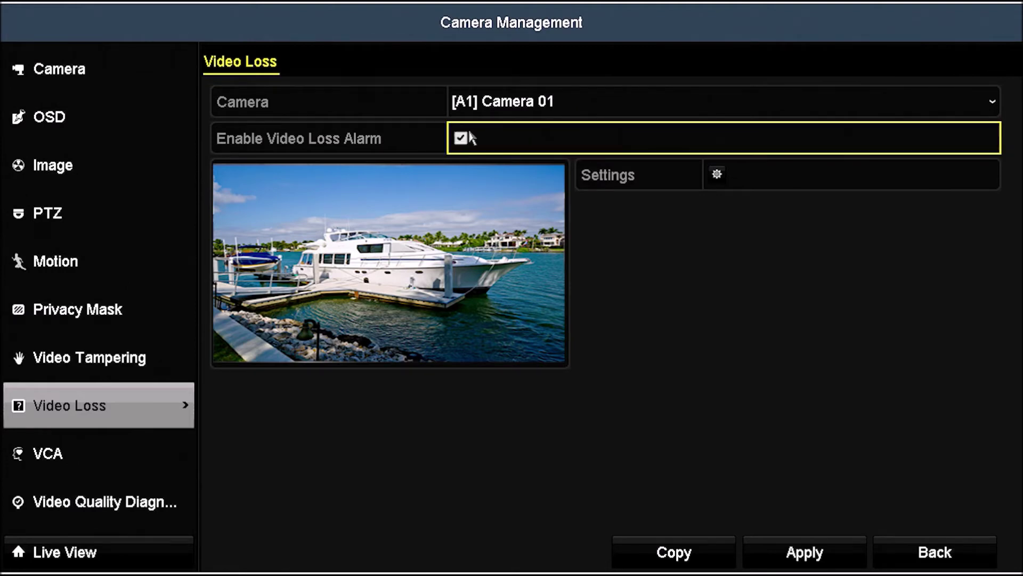
# Keep Monday's 00:00-24:00 arming period and add Notify Surveillance Center to camera A1's video-loss linkage.
pyautogui.click(707, 179)
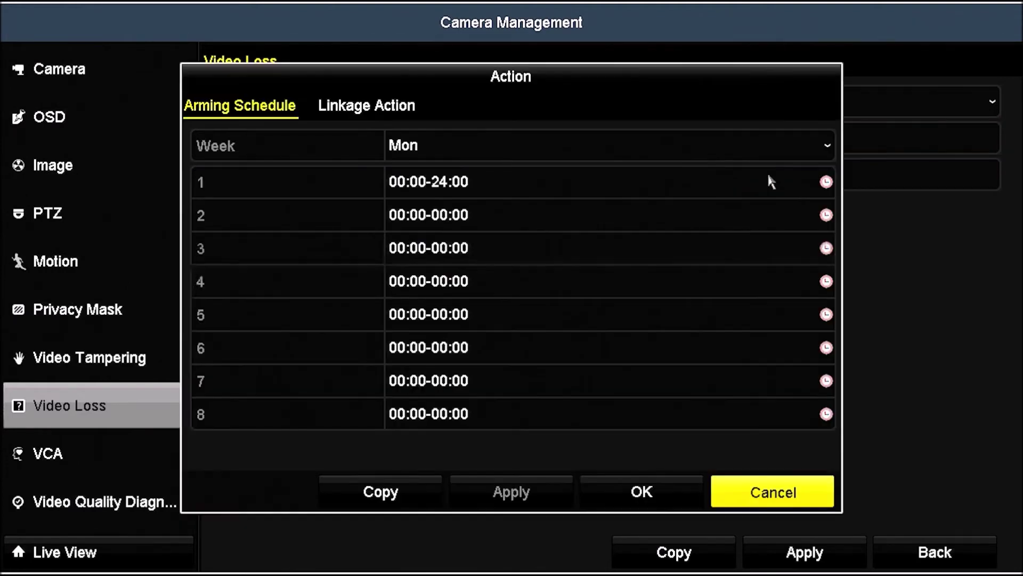
pyautogui.click(604, 182)
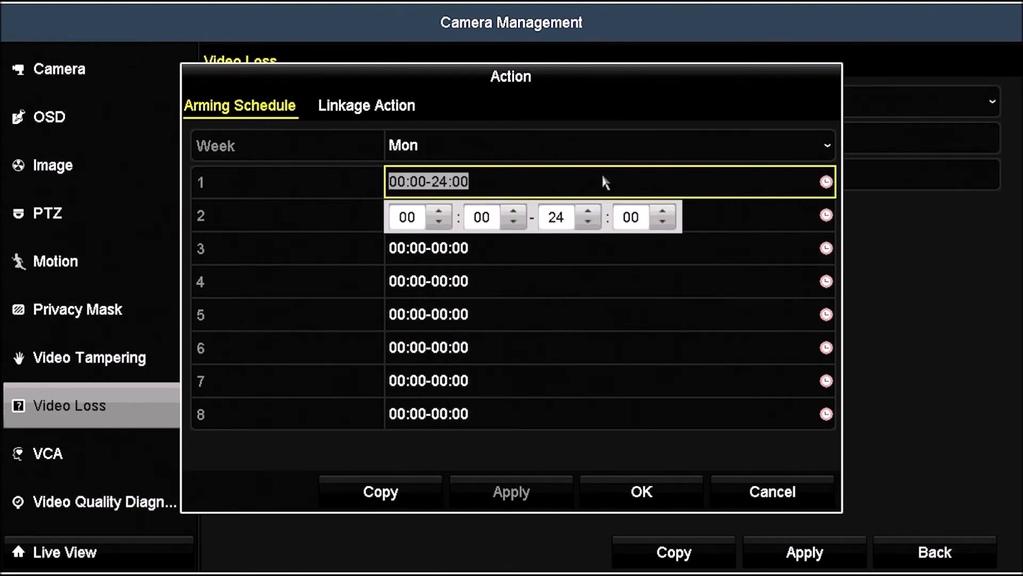
pyautogui.click(604, 183)
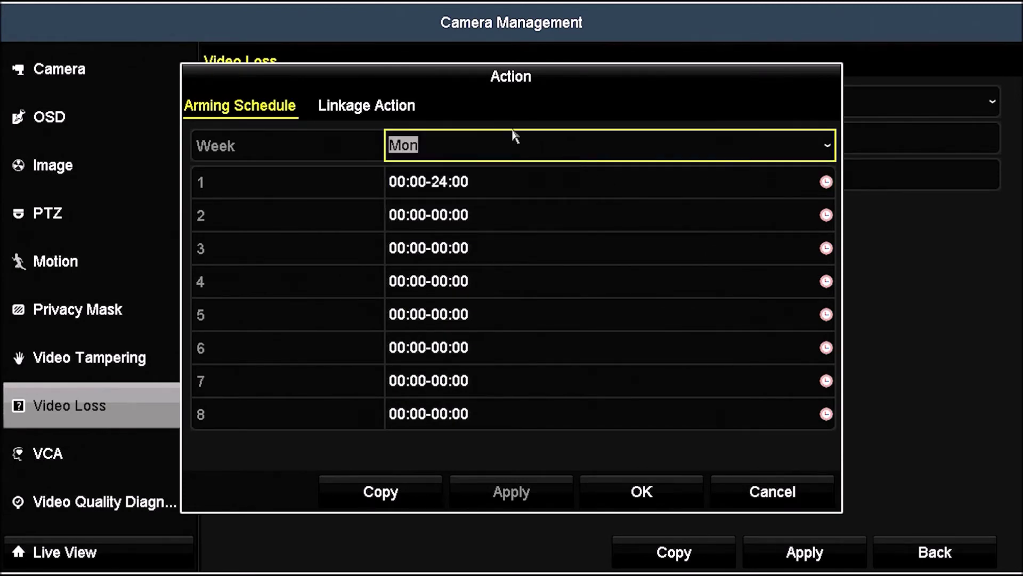
pyautogui.click(376, 109)
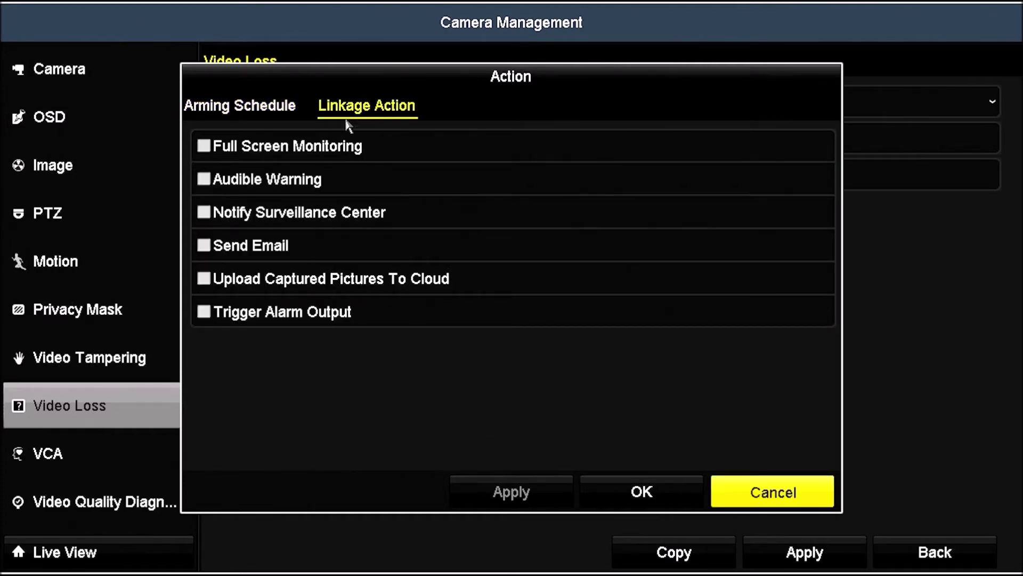
pyautogui.click(257, 213)
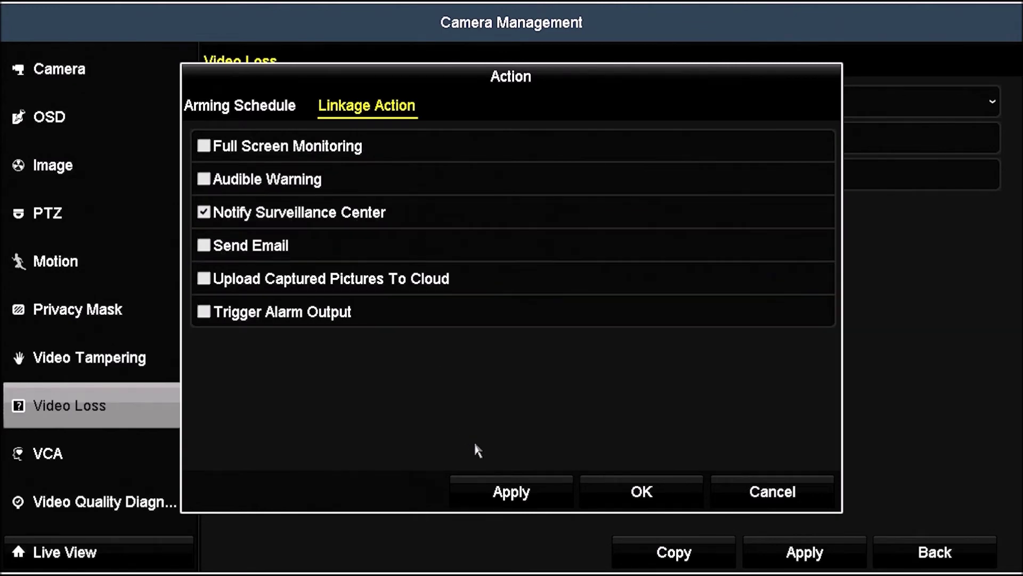
pyautogui.click(510, 493)
pyautogui.click(620, 501)
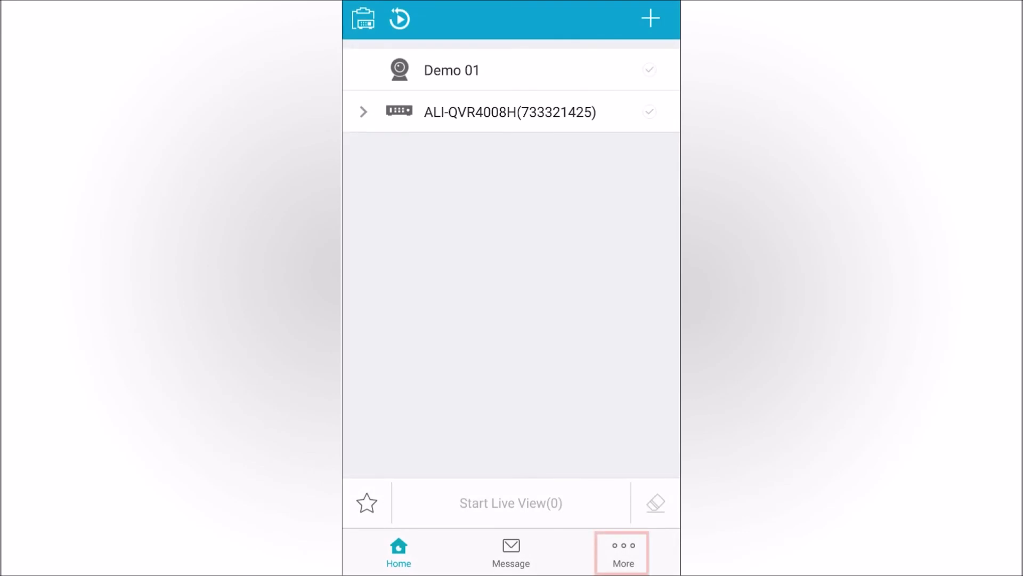
# Go to Alibi Witness's More page of extra options.
pyautogui.click(623, 554)
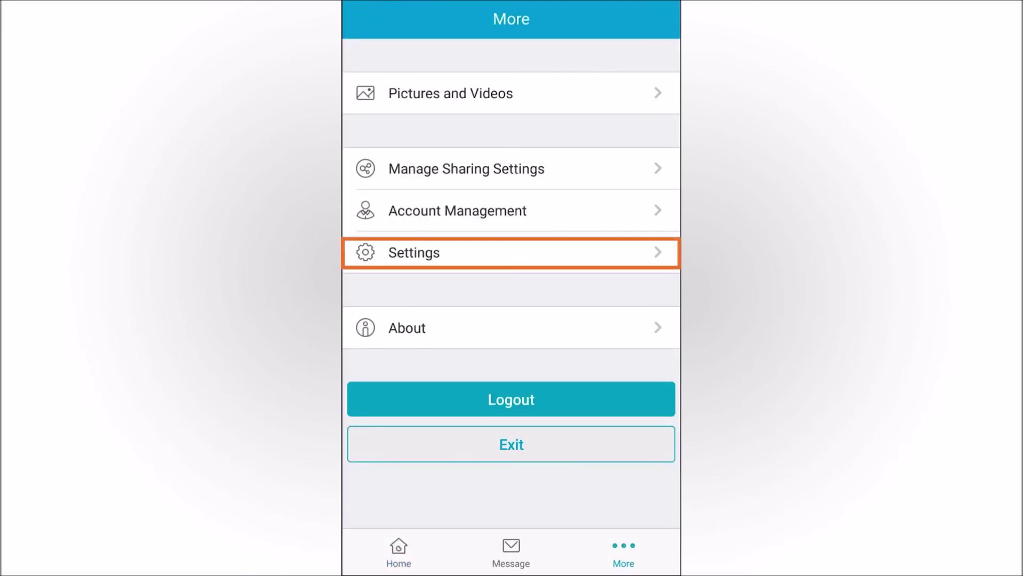
# Switch Message Push Notification on with the Soft notification sound, returning to the More page.
pyautogui.click(511, 253)
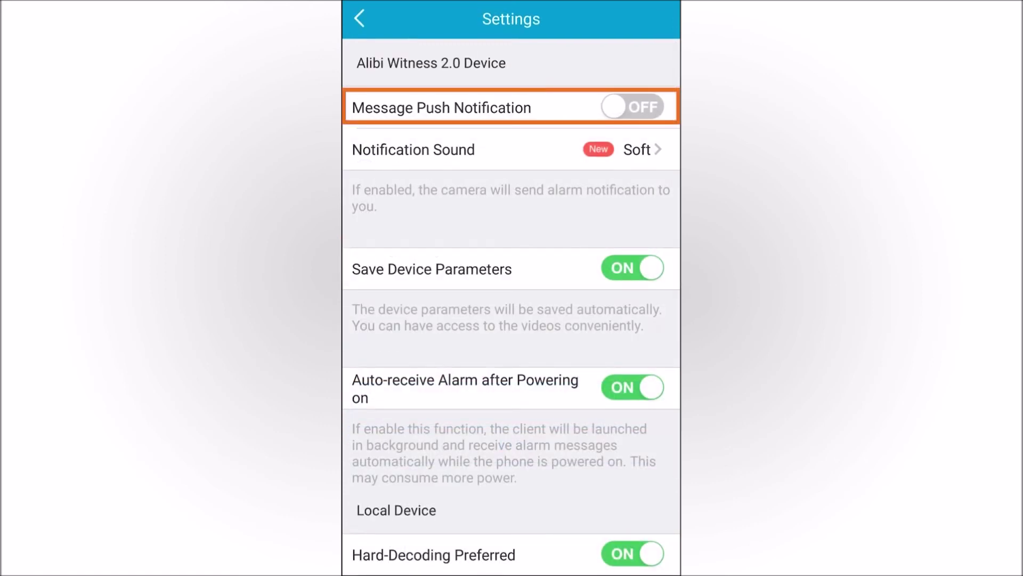
pyautogui.click(633, 106)
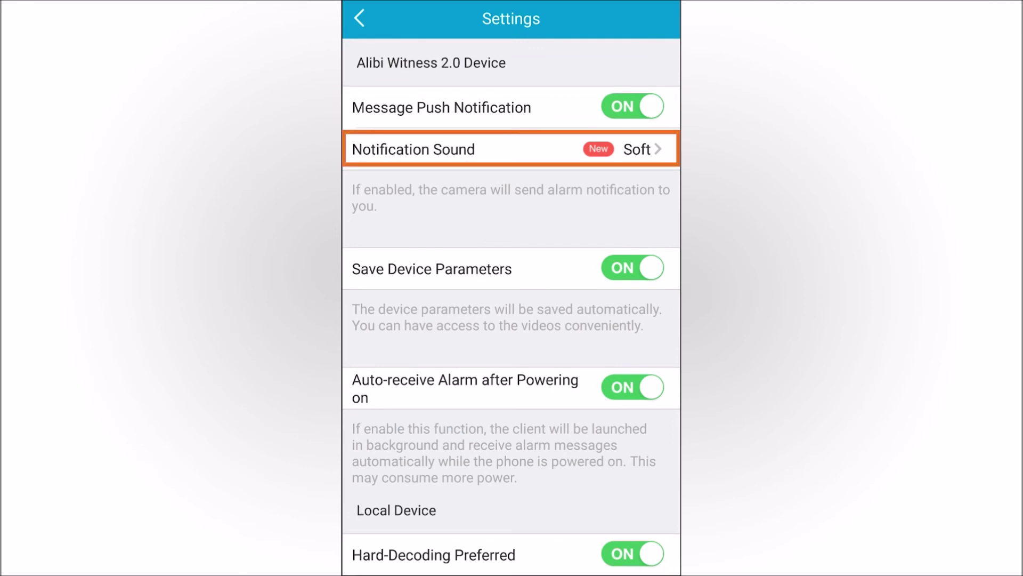
pyautogui.click(512, 149)
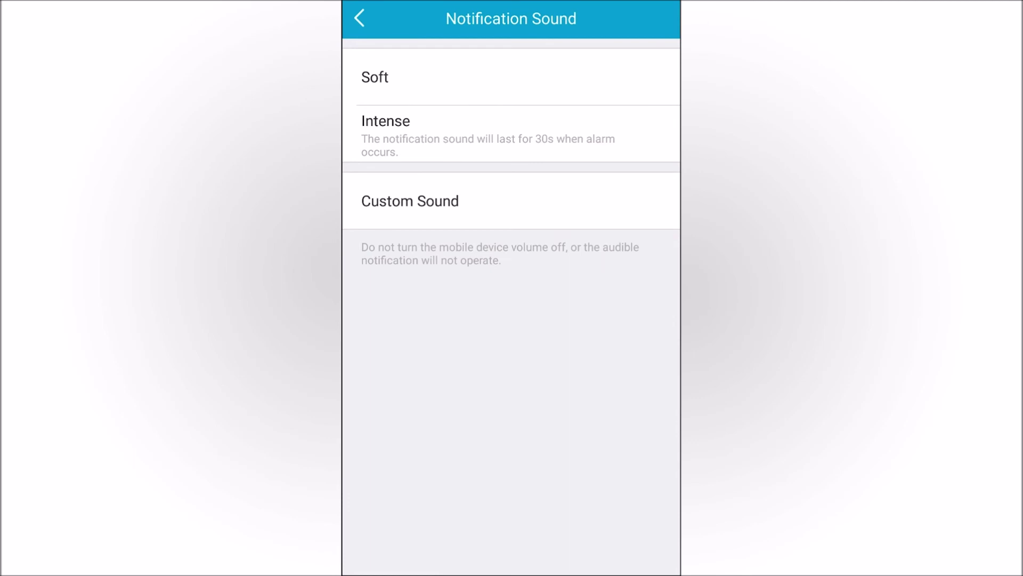
pyautogui.click(360, 18)
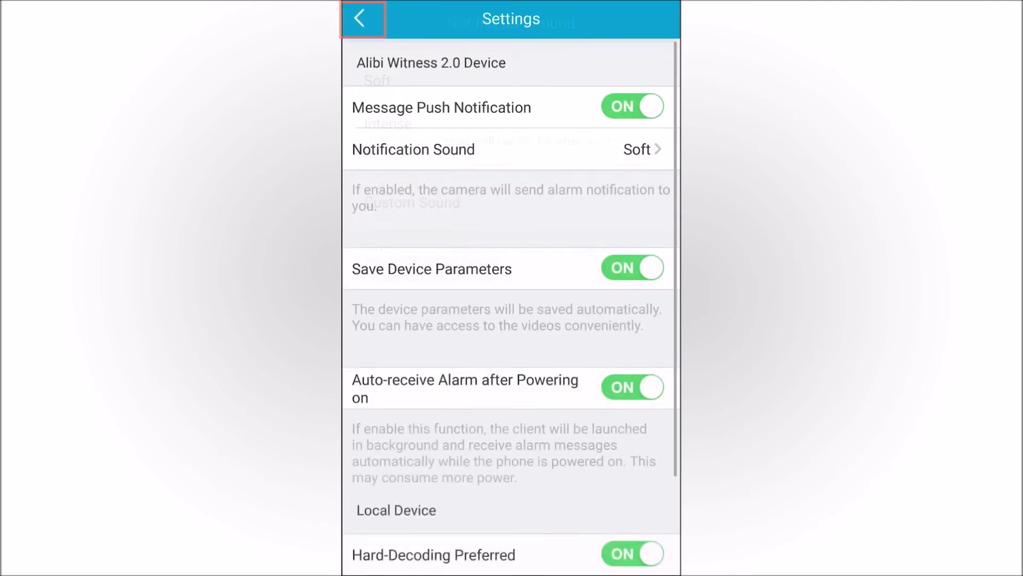
pyautogui.click(360, 18)
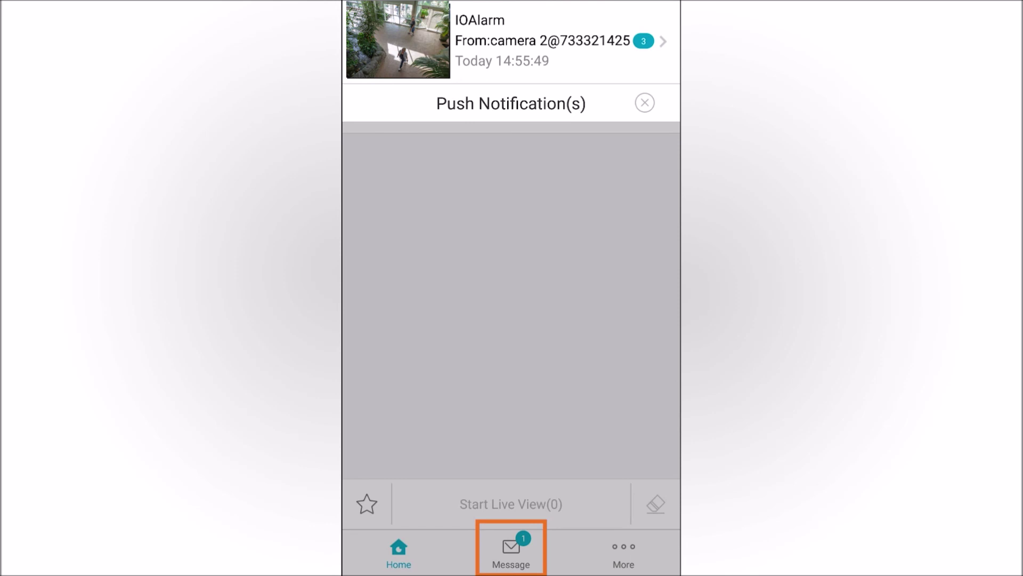
# Open camera 2's IOAlarm message in the Message list and play back its recorded video.
pyautogui.click(512, 549)
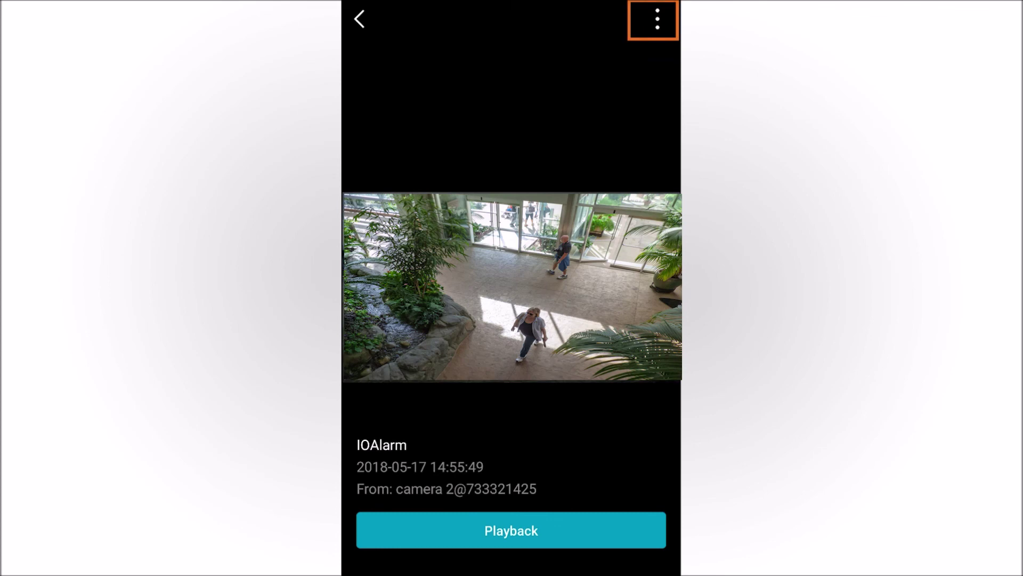
pyautogui.click(511, 530)
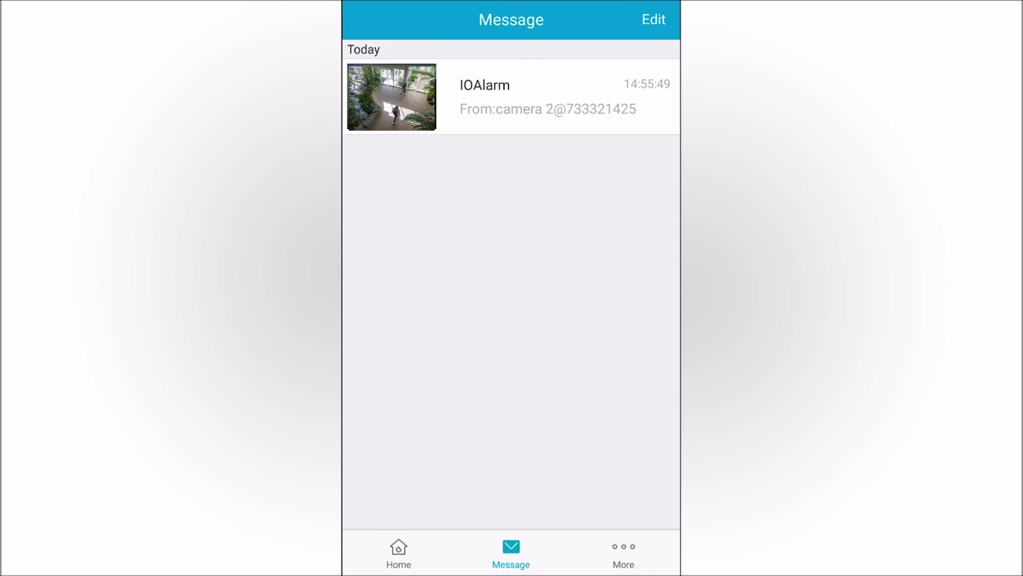
# Delete the IOAlarm message from camera 2.
pyautogui.click(510, 97)
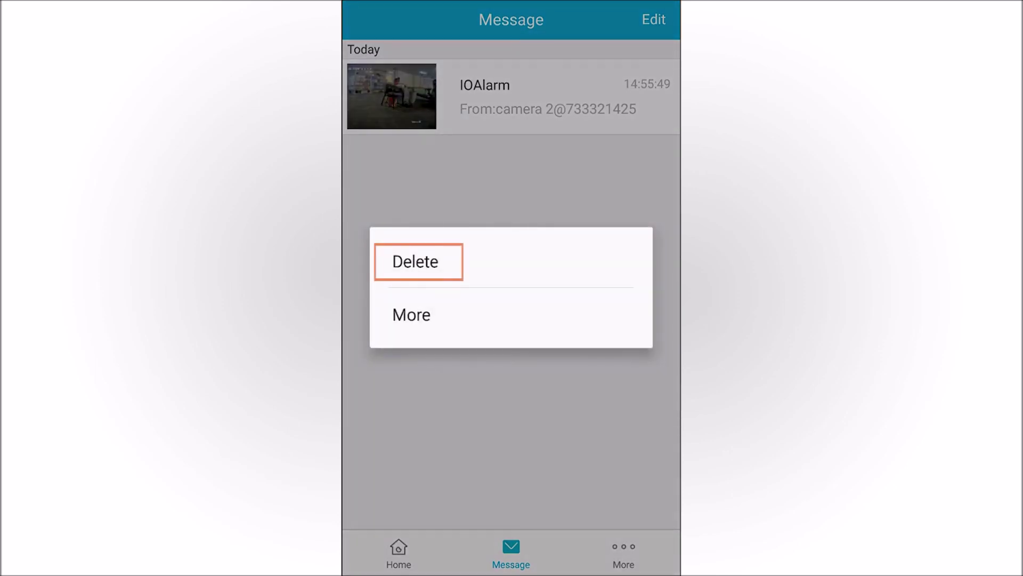
pyautogui.click(415, 261)
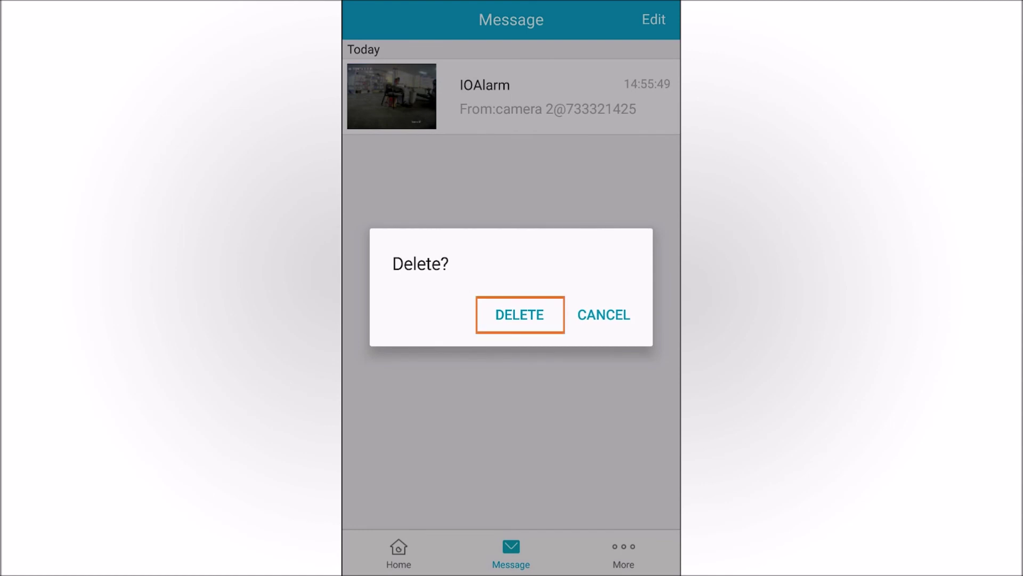
pyautogui.click(521, 313)
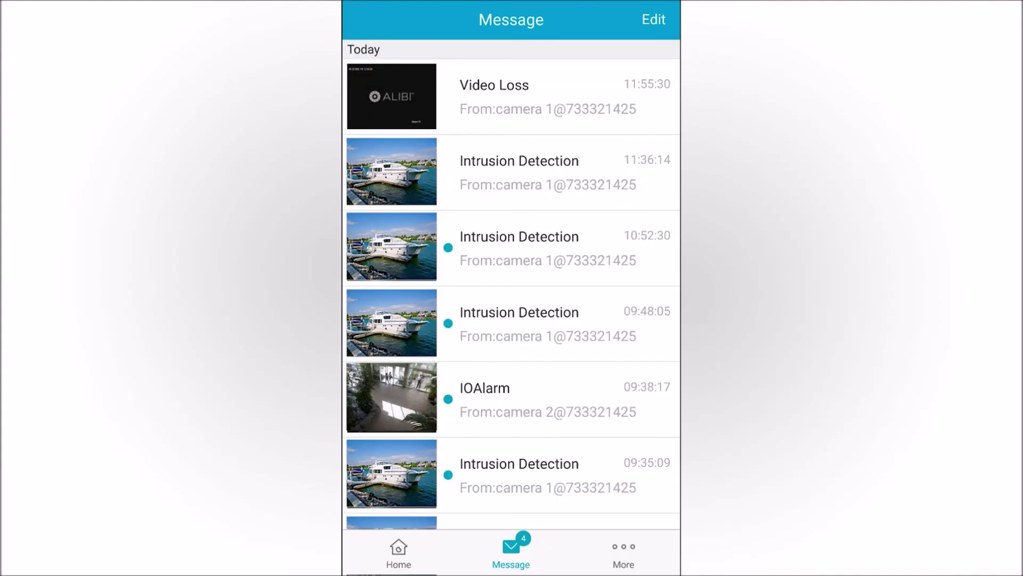
# Select all seven remaining alarm messages and delete them.
pyautogui.click(654, 20)
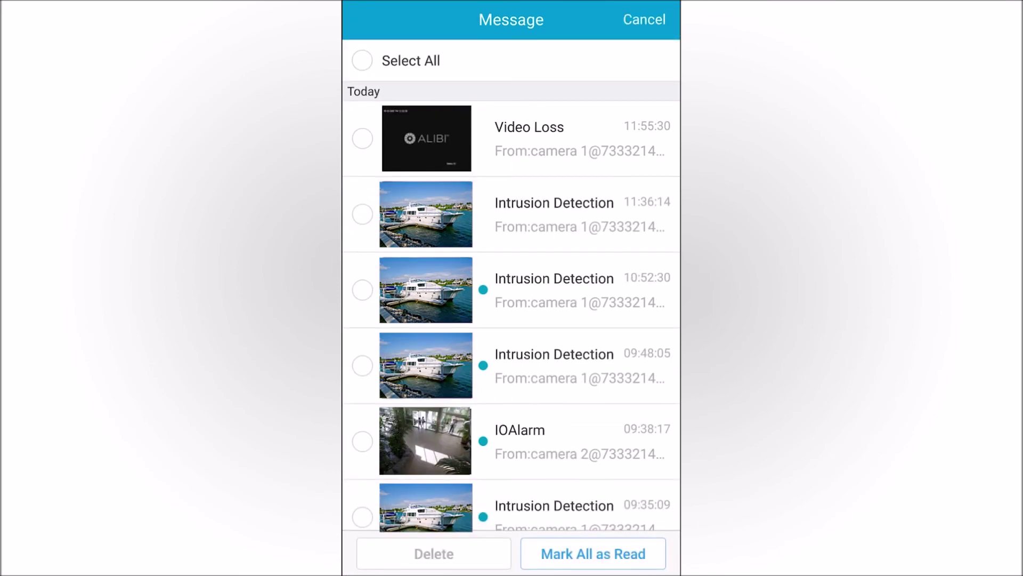
pyautogui.click(362, 61)
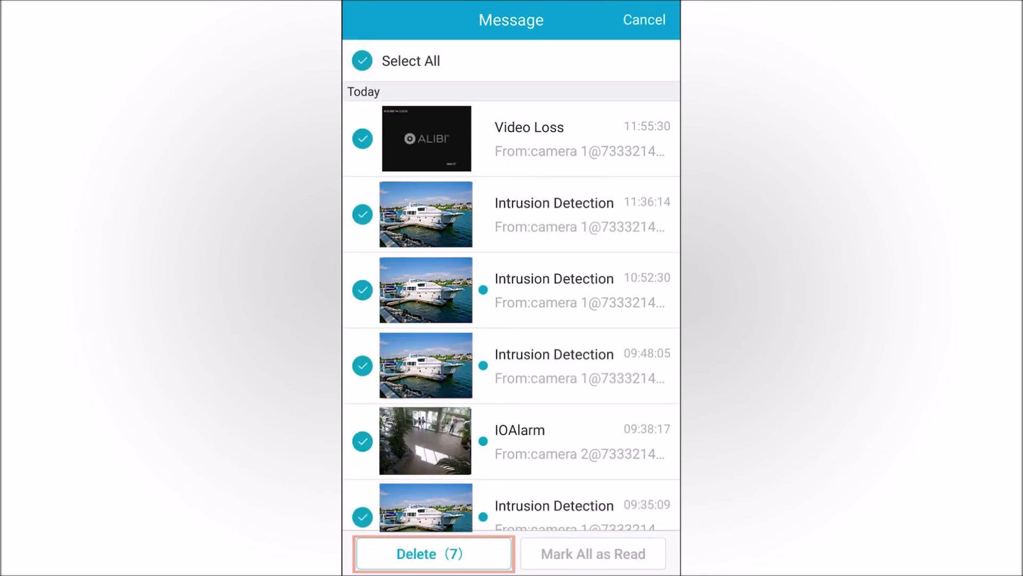
pyautogui.click(434, 553)
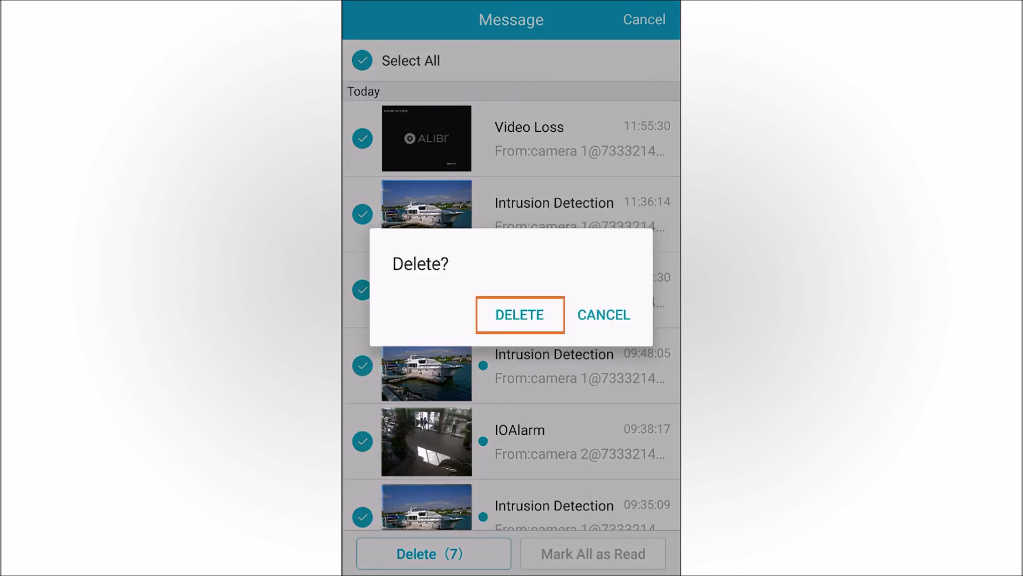
pyautogui.click(520, 314)
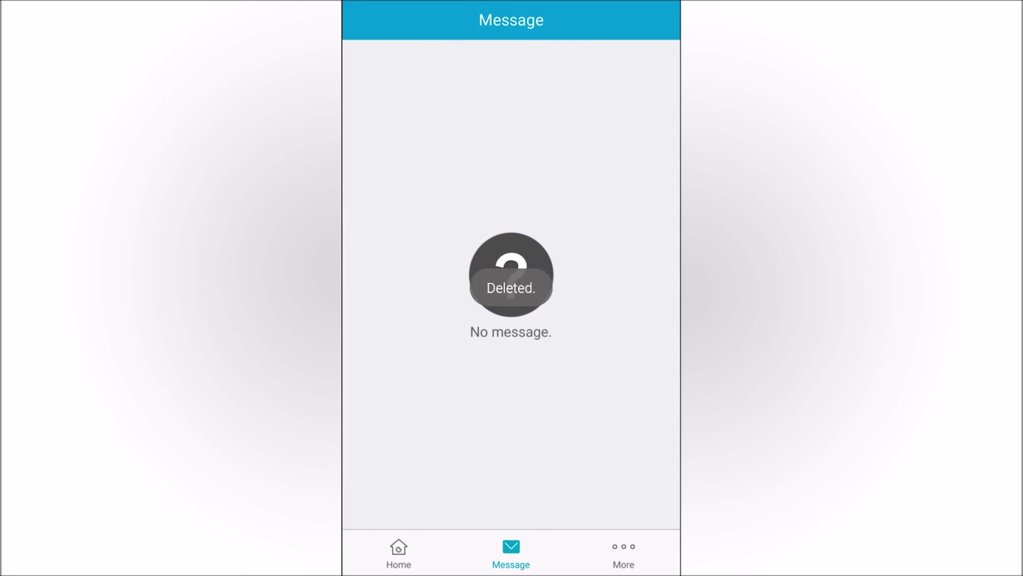